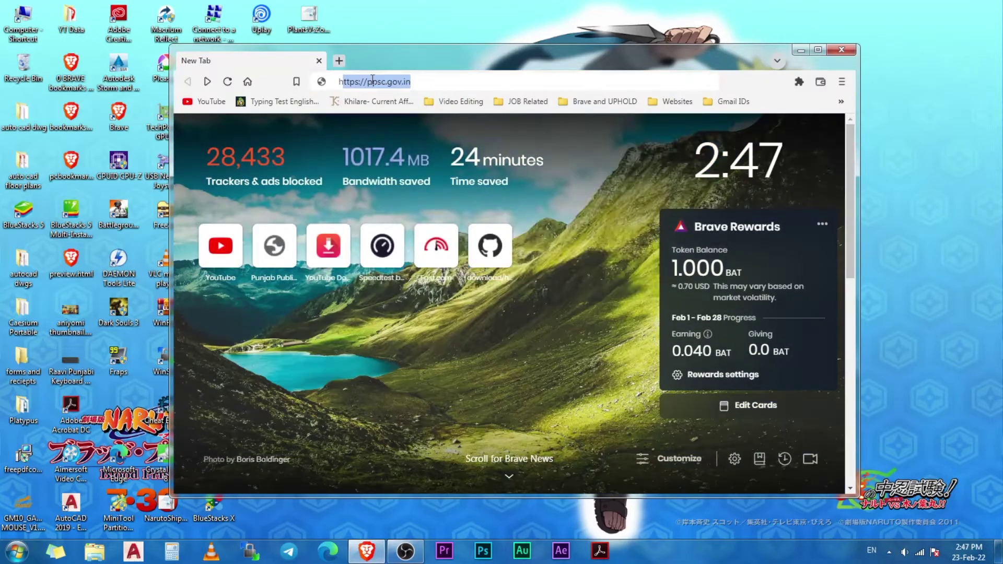
Search the web for hakuneko and open the official HakuNeko website
{"action": "type", "text": "hakuneko"}
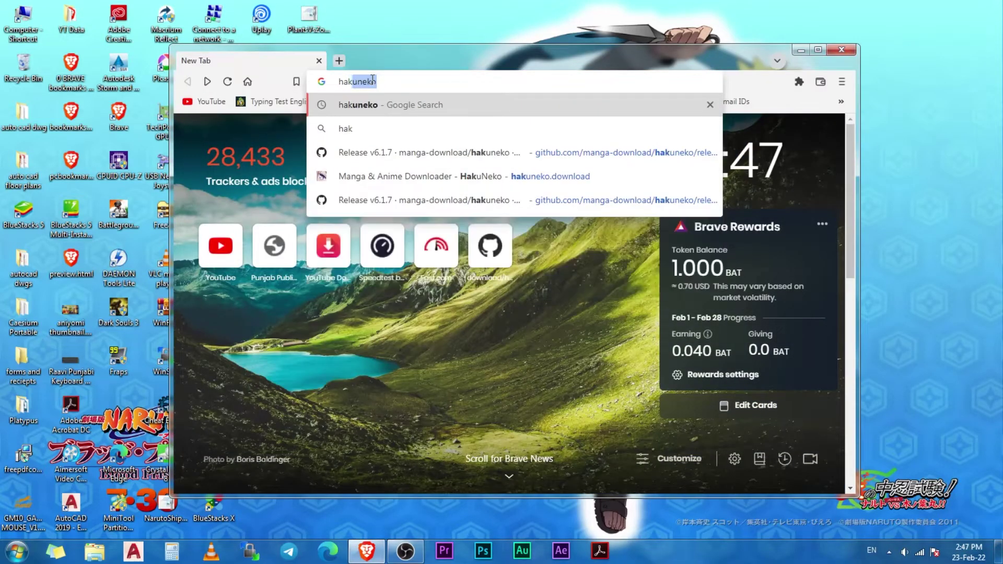
{"action": "key", "text": "Return"}
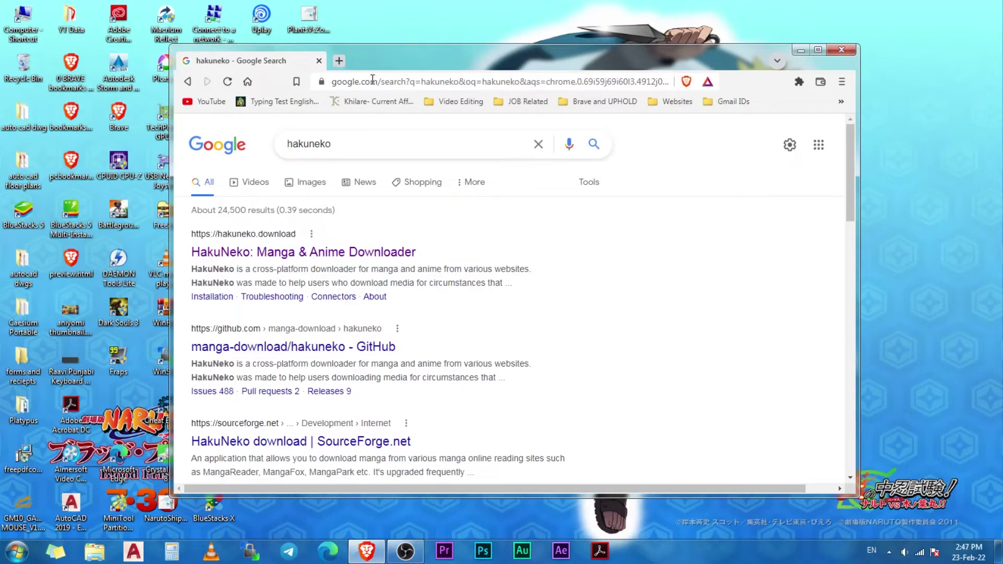
{"action": "left_click", "coordinate": [275, 253]}
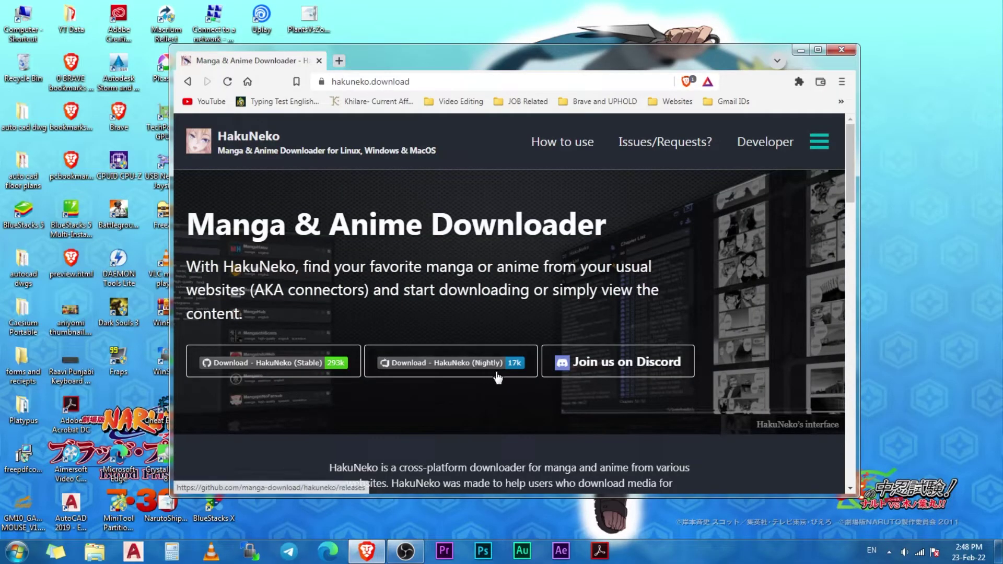
Go to the stable v6.1.7 release and download the Windows 64-bit setup installer
{"action": "left_click", "coordinate": [286, 365]}
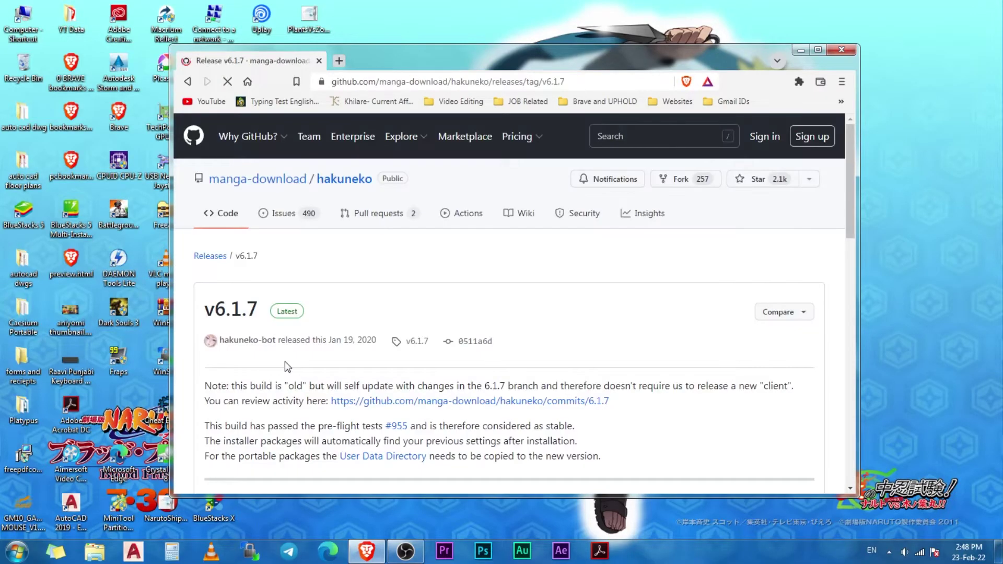
{"action": "scroll", "coordinate": [265, 312], "scroll_direction": "down", "scroll_amount": 2}
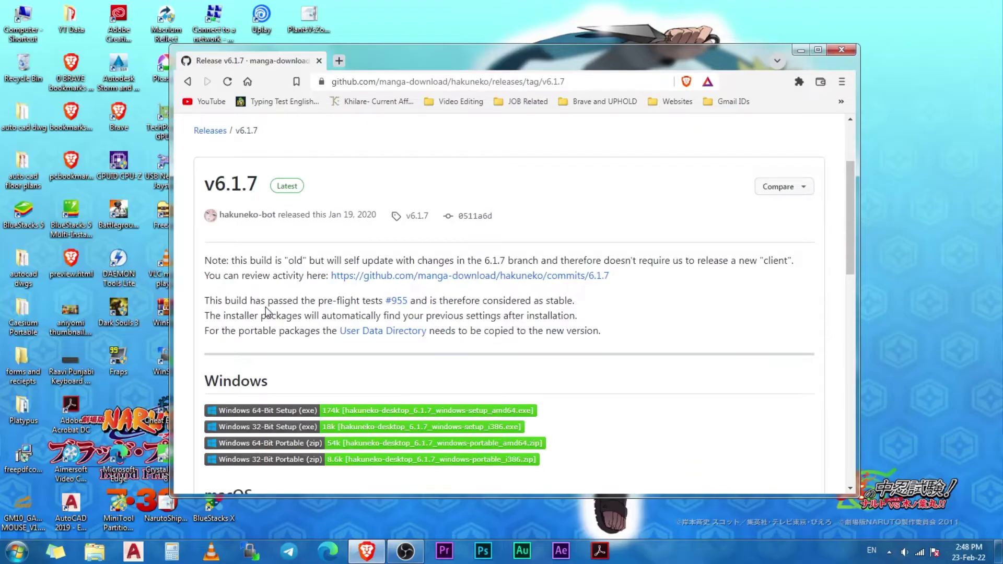
{"action": "scroll", "coordinate": [266, 306], "scroll_direction": "down", "scroll_amount": 3}
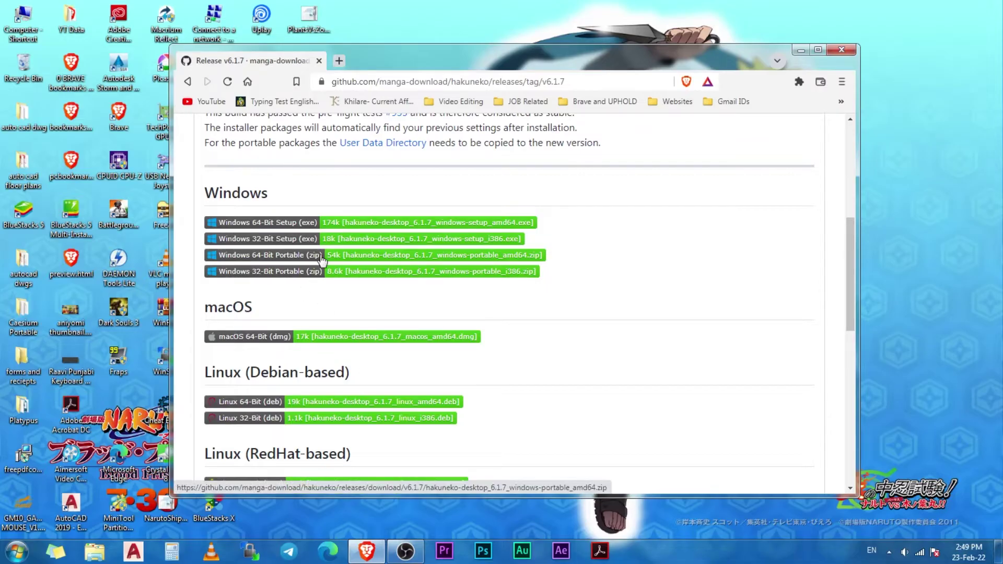
{"action": "left_click", "coordinate": [334, 225]}
Save hakuneko-desktop_6.1.7_windows-setup_amd64.exe to the Desktop
{"action": "left_click", "coordinate": [242, 156]}
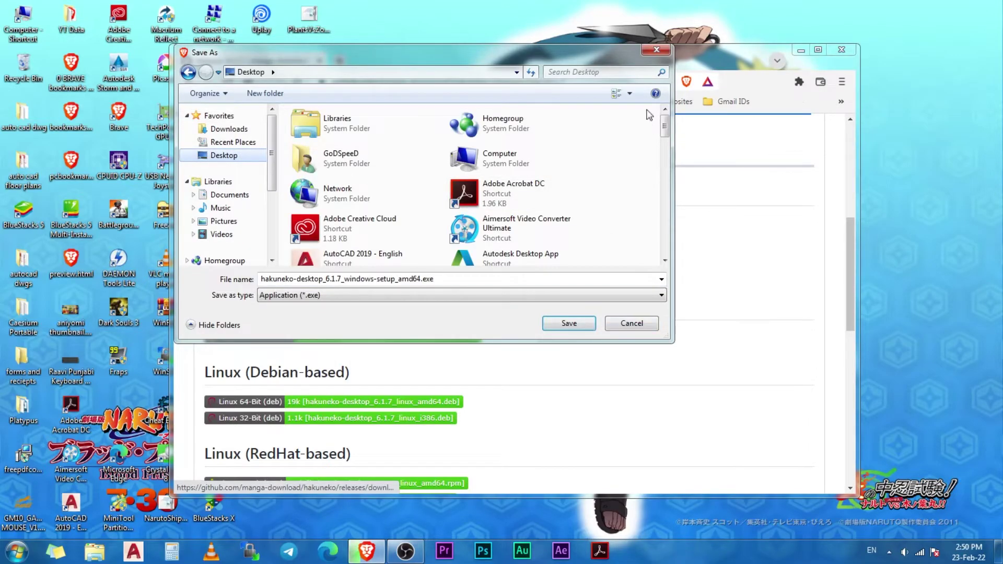
{"action": "key", "text": "Return"}
{"action": "key", "text": "super+d"}
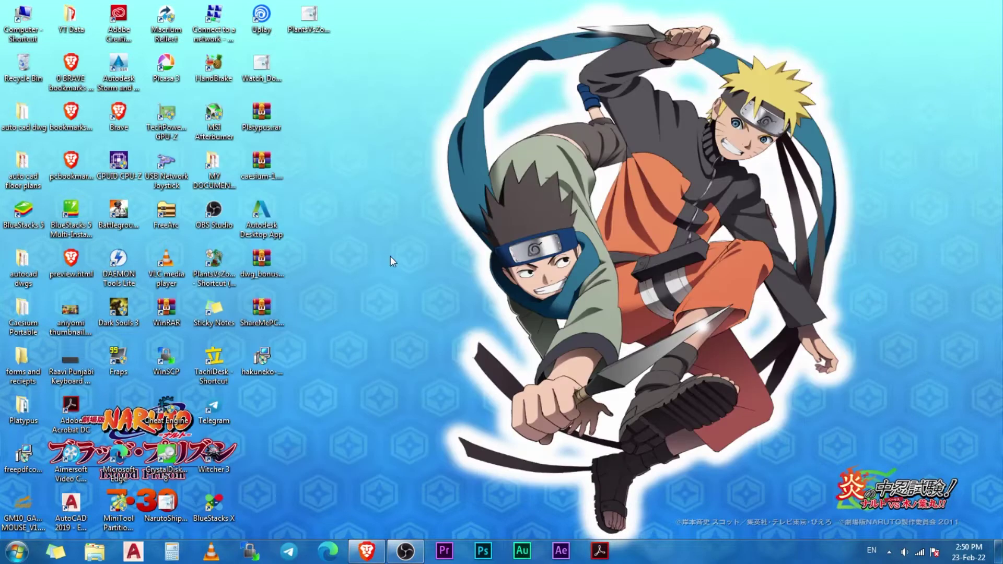
Run the setup from the desktop and complete the default HakuNeko Desktop installation
{"action": "right_click", "coordinate": [267, 361]}
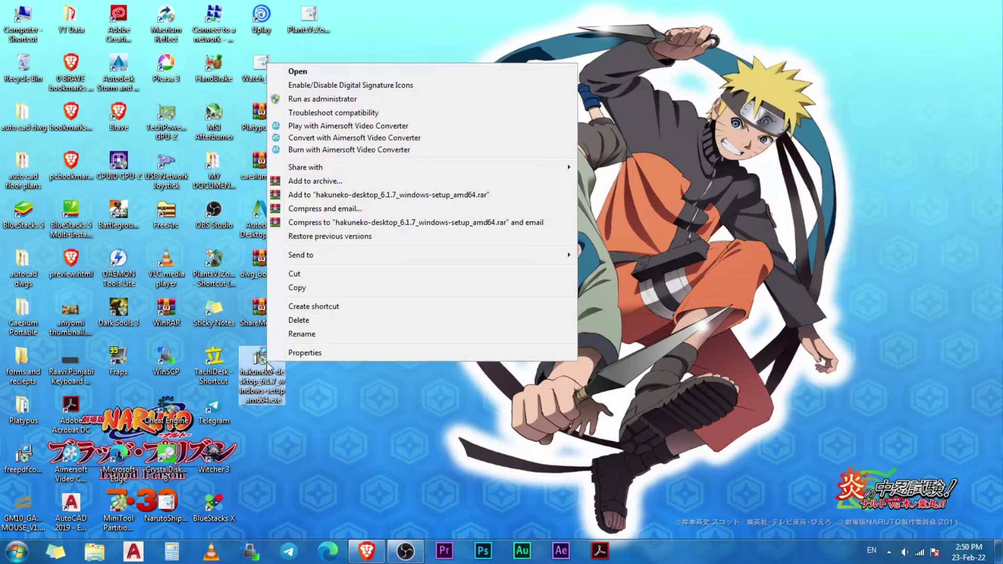
{"action": "left_click", "coordinate": [318, 72]}
{"action": "left_click", "coordinate": [545, 288]}
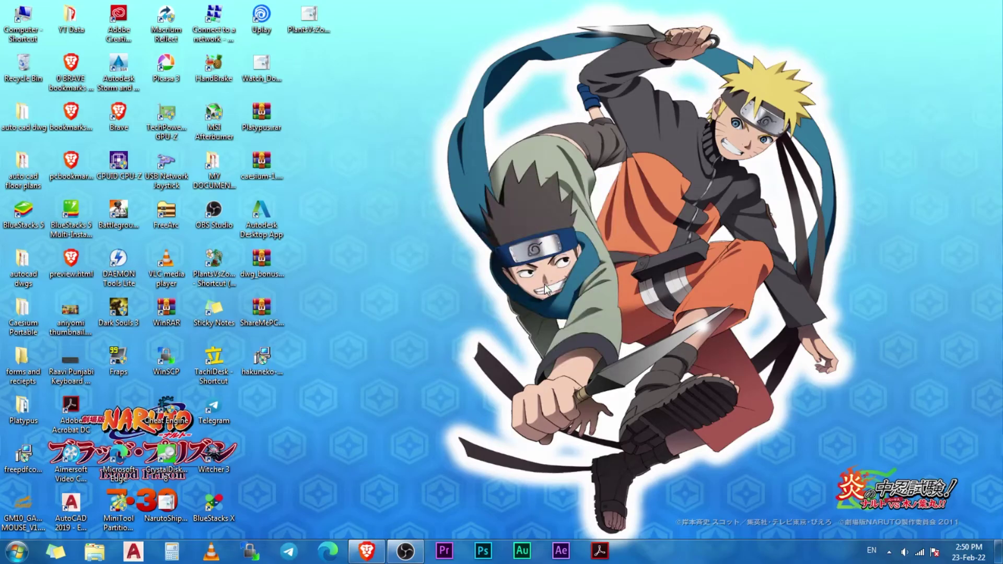
{"action": "left_click", "coordinate": [579, 373]}
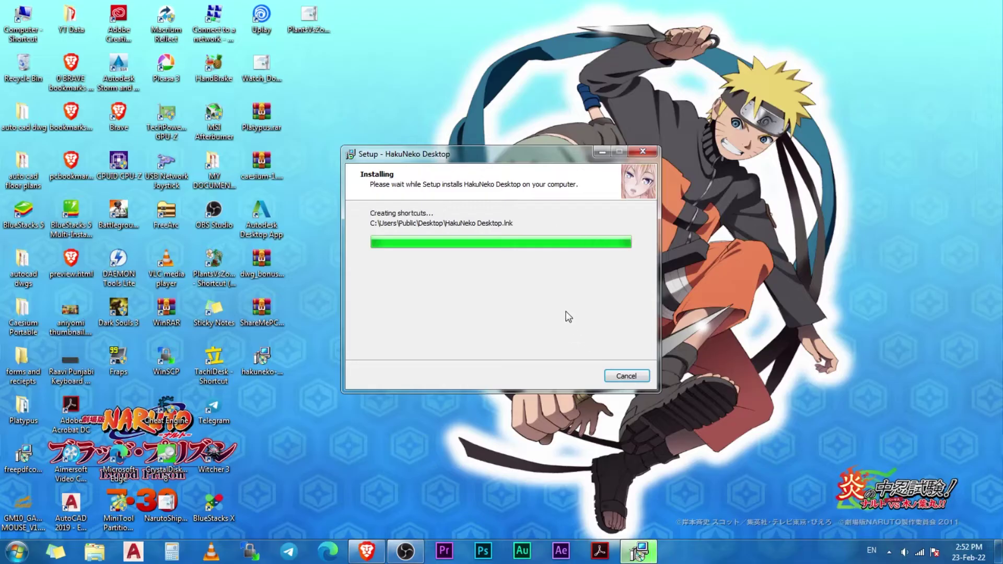
{"action": "left_click", "coordinate": [578, 376]}
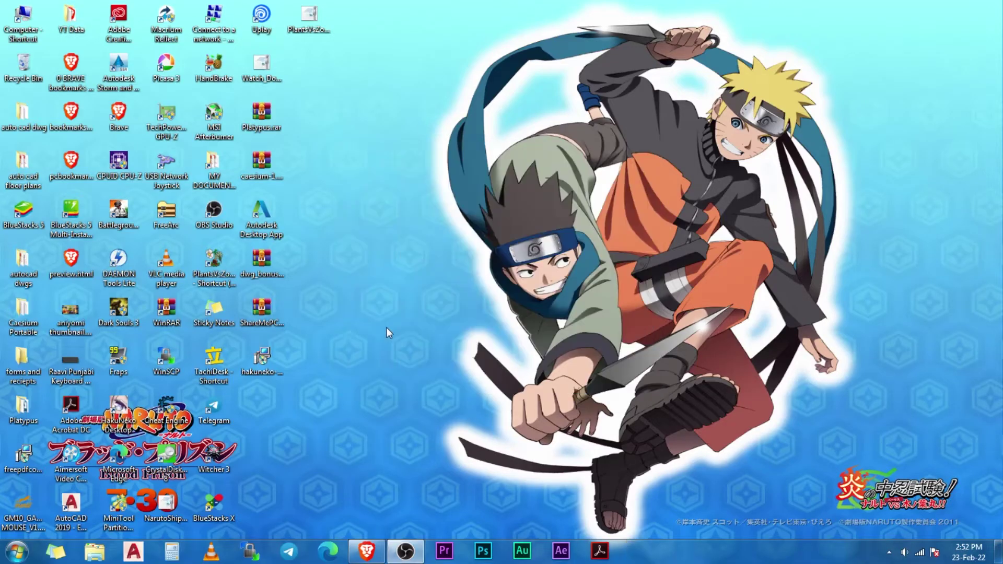
Launch HakuNeko from its desktop shortcut and maximize its window
{"action": "right_click", "coordinate": [123, 404]}
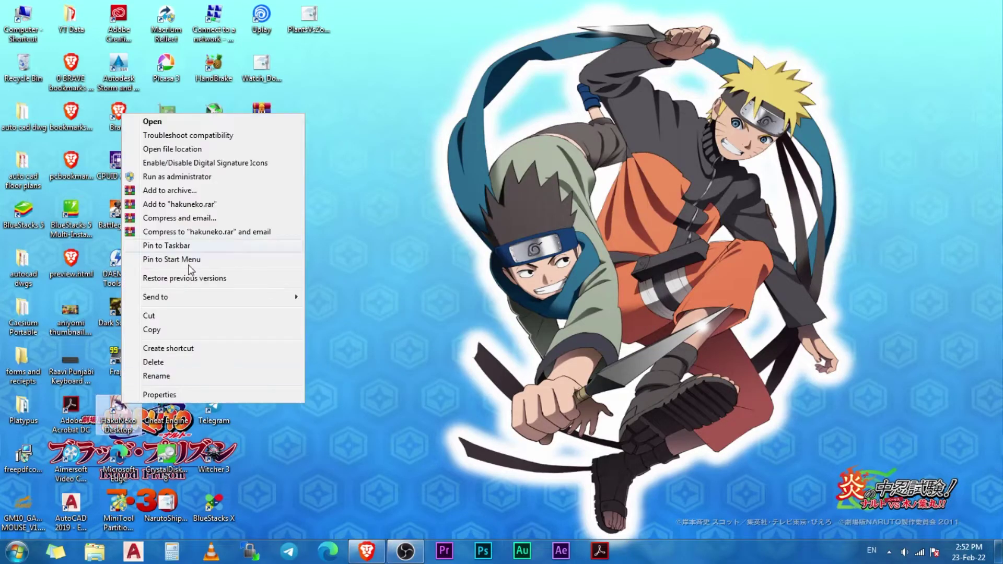
{"action": "left_click", "coordinate": [191, 121]}
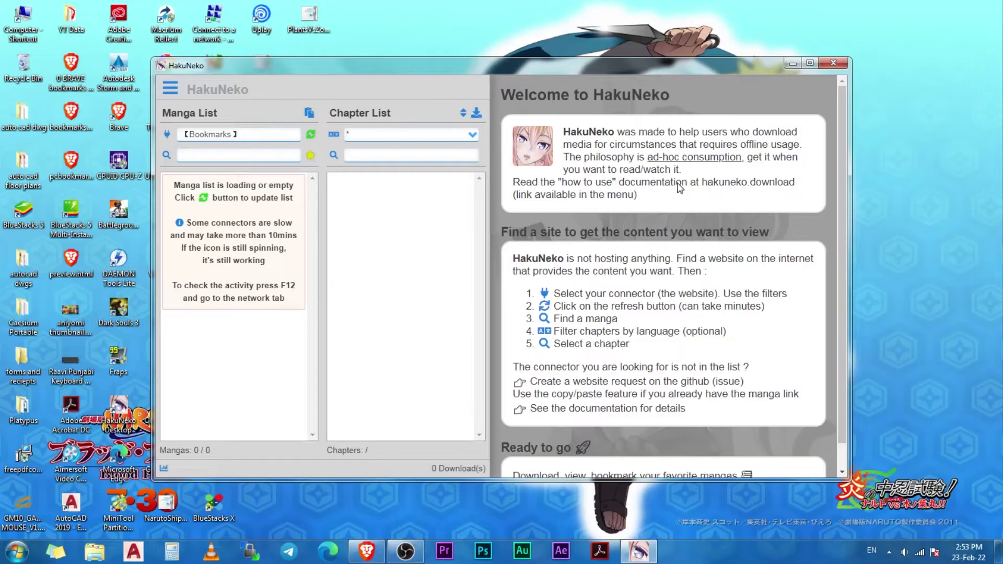
{"action": "left_click", "coordinate": [809, 63]}
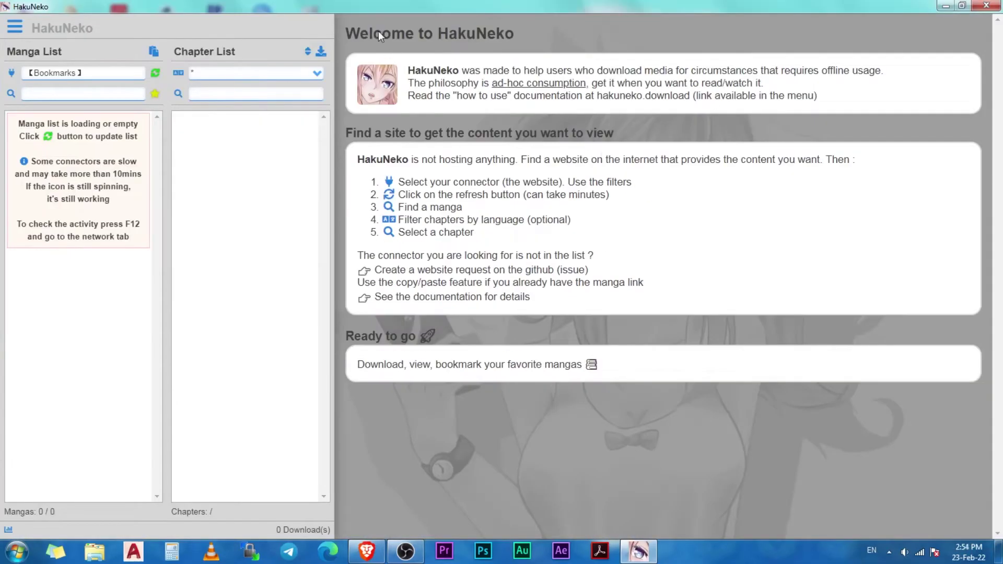
Open the settings panel and browse for a Manga Directory, cancelling without changing it
{"action": "left_click", "coordinate": [12, 34]}
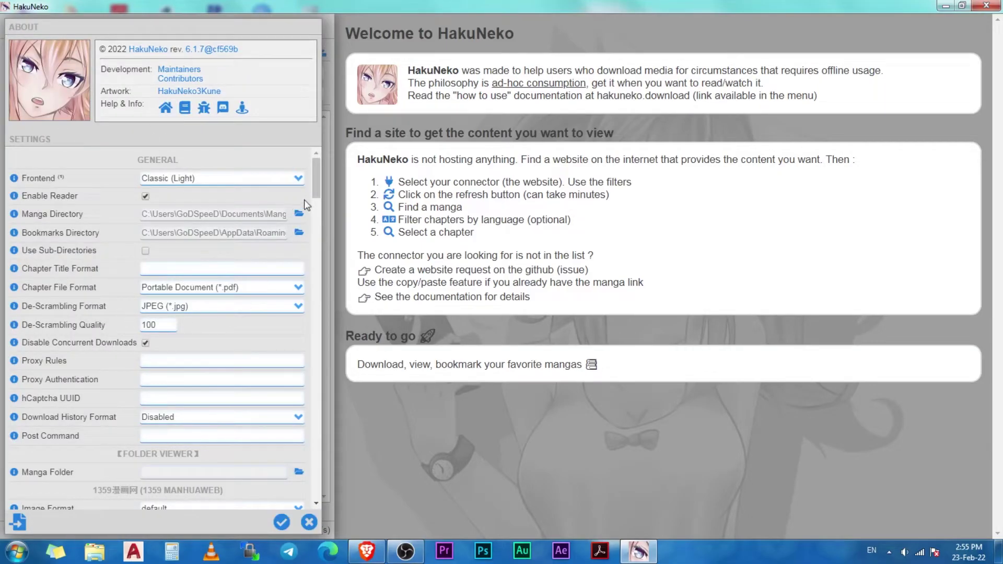
{"action": "mouse_move", "coordinate": [313, 193]}
{"action": "left_mouse_down"}
{"action": "mouse_move", "coordinate": [325, 416]}
{"action": "mouse_move", "coordinate": [325, 179]}
{"action": "left_mouse_up"}
{"action": "left_click", "coordinate": [299, 214]}
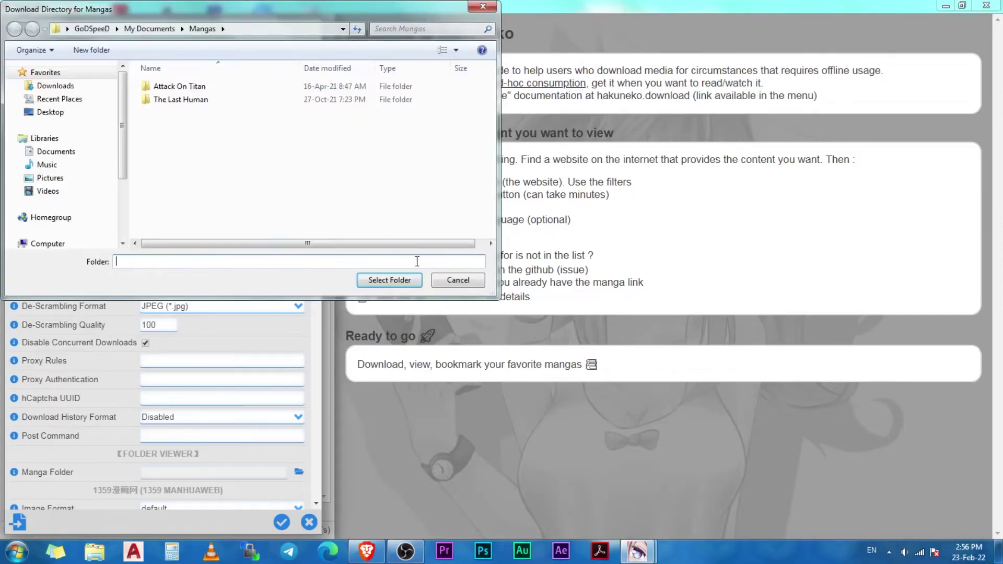
{"action": "left_click", "coordinate": [457, 282]}
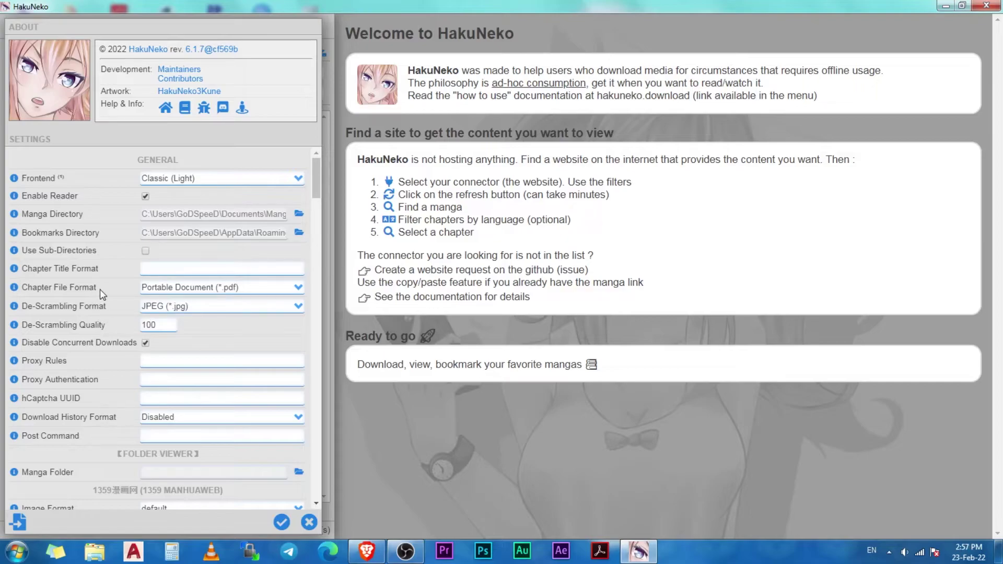
Keep Portable Document (*.pdf) as the chapter file format and save the settings
{"action": "left_click", "coordinate": [264, 288]}
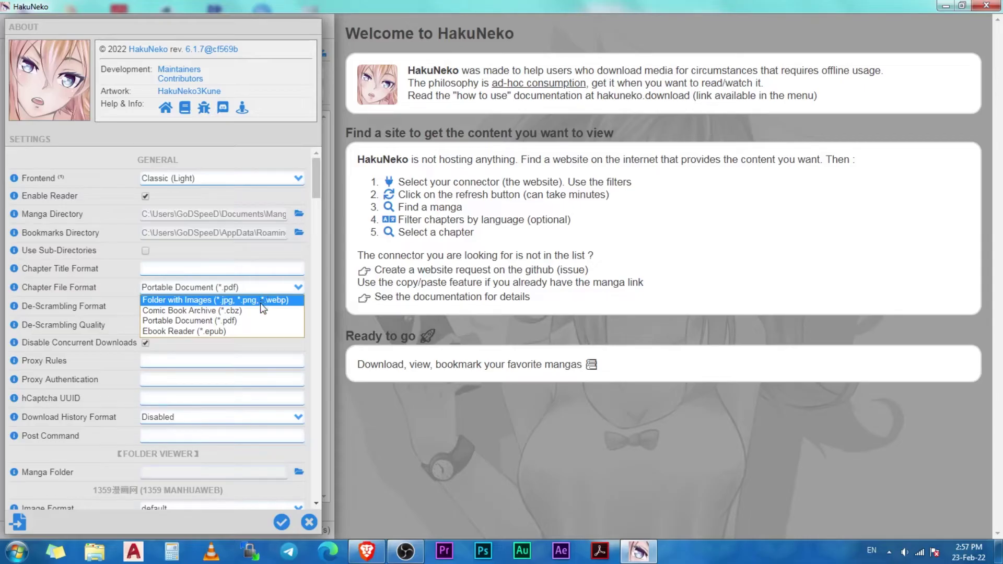
{"action": "left_click", "coordinate": [234, 320]}
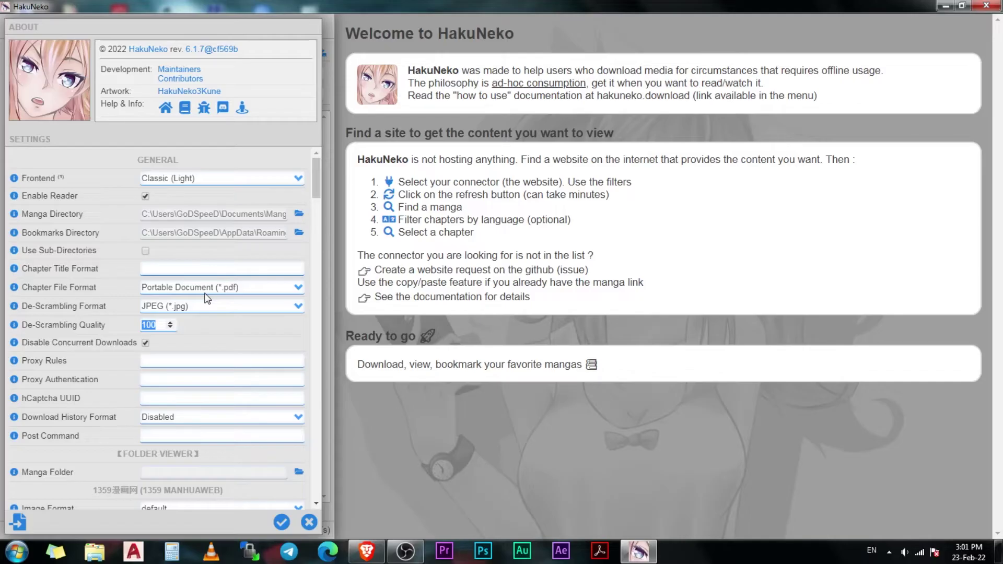
{"action": "left_click", "coordinate": [282, 522]}
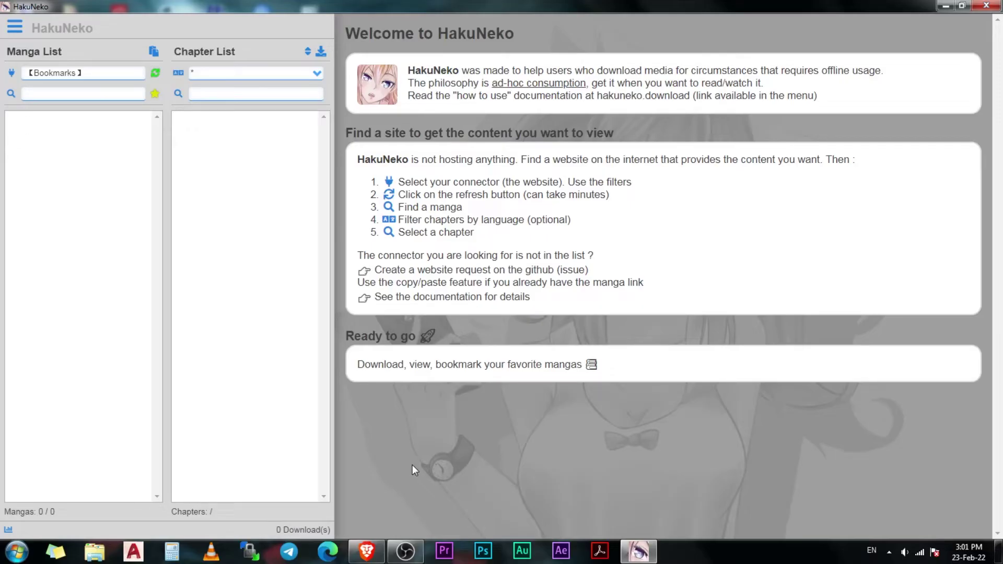
Filter website connectors by 'mangahub' and select MangaHub (manga, english)
{"action": "left_click", "coordinate": [84, 76]}
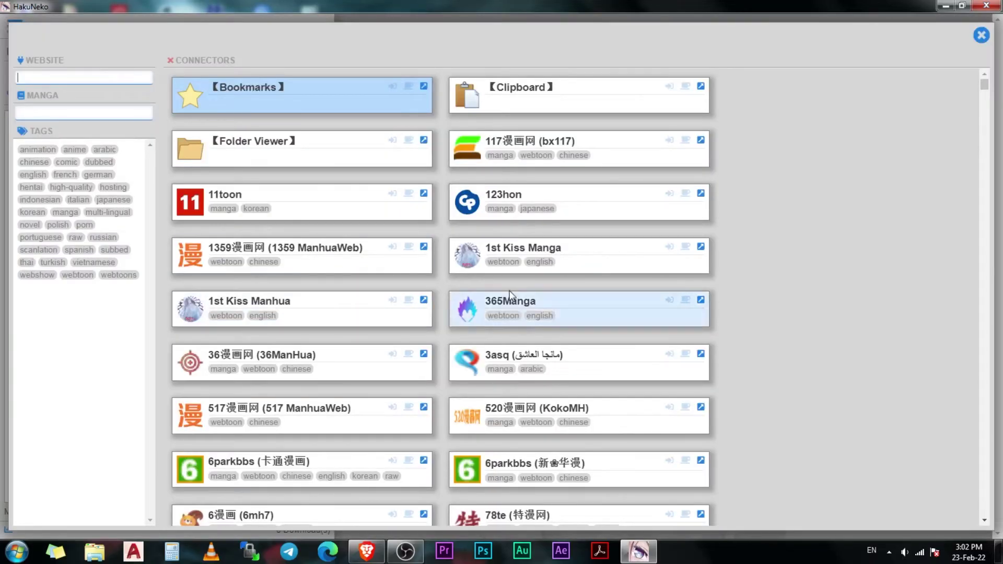
{"action": "mouse_move", "coordinate": [984, 92]}
{"action": "left_mouse_down"}
{"action": "mouse_move", "coordinate": [1001, 522]}
{"action": "mouse_move", "coordinate": [1001, 86]}
{"action": "left_mouse_up"}
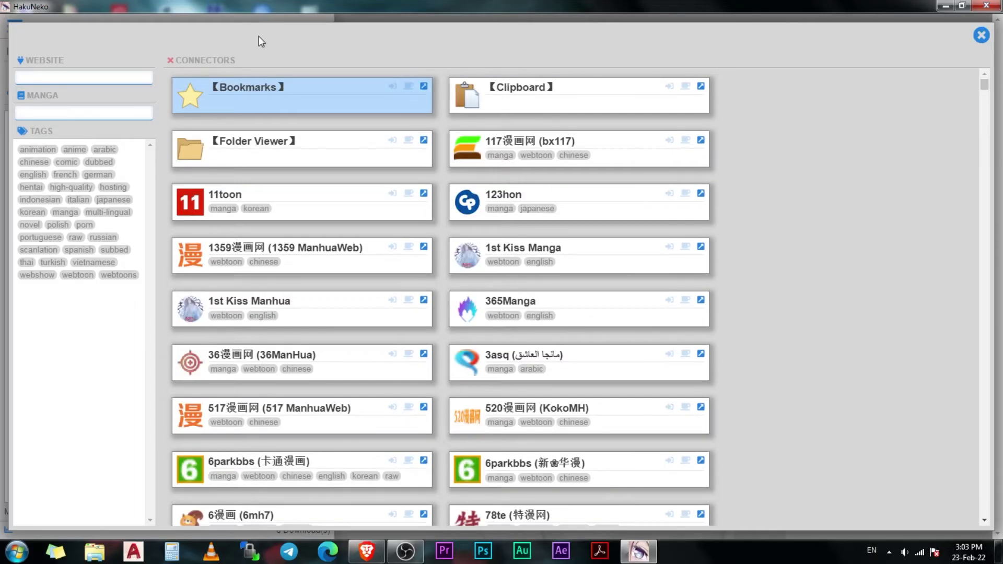
{"action": "left_click", "coordinate": [61, 76]}
{"action": "type", "text": "mangahuy"}
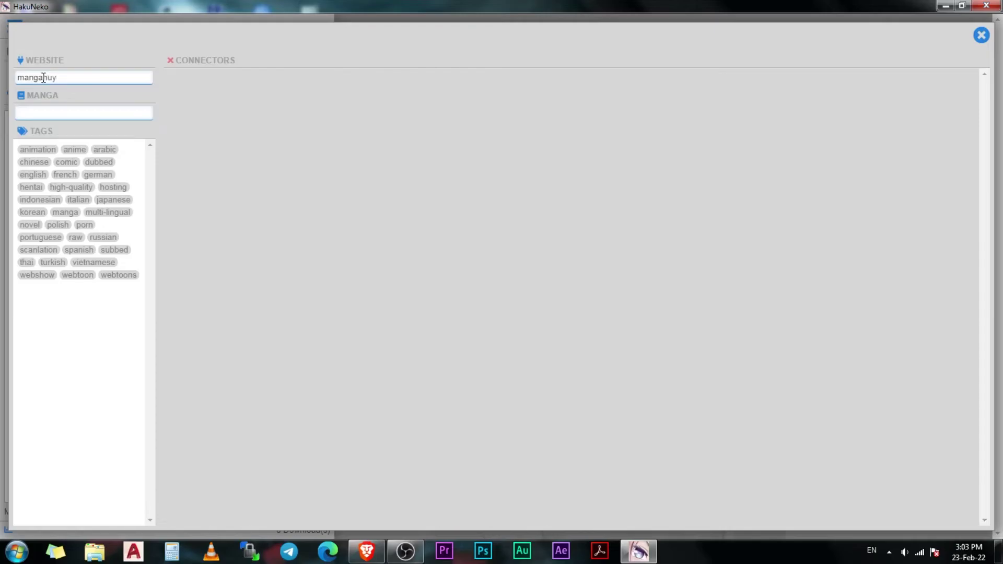
{"action": "key", "text": "BackSpace"}
{"action": "type", "text": "b"}
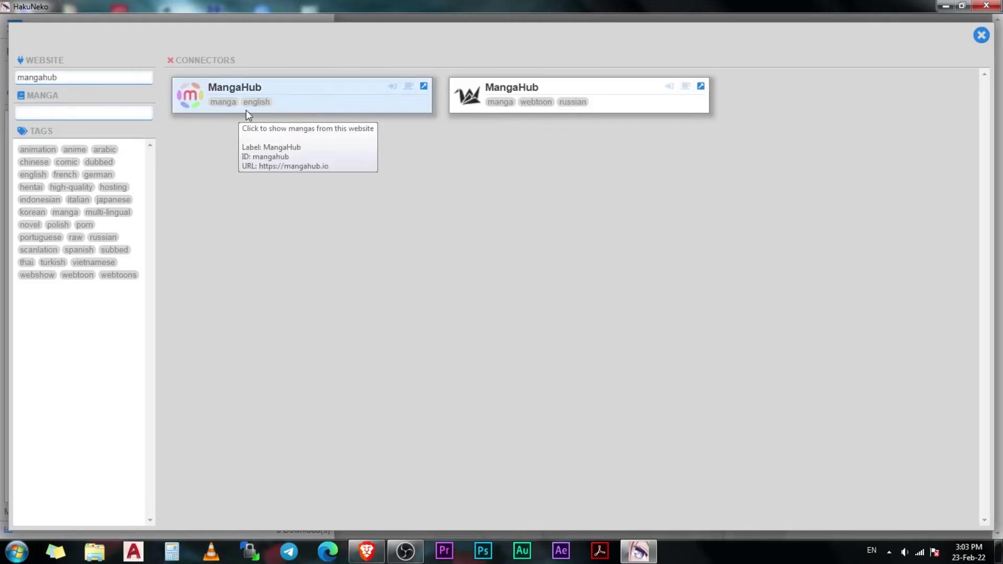
{"action": "left_click", "coordinate": [308, 106]}
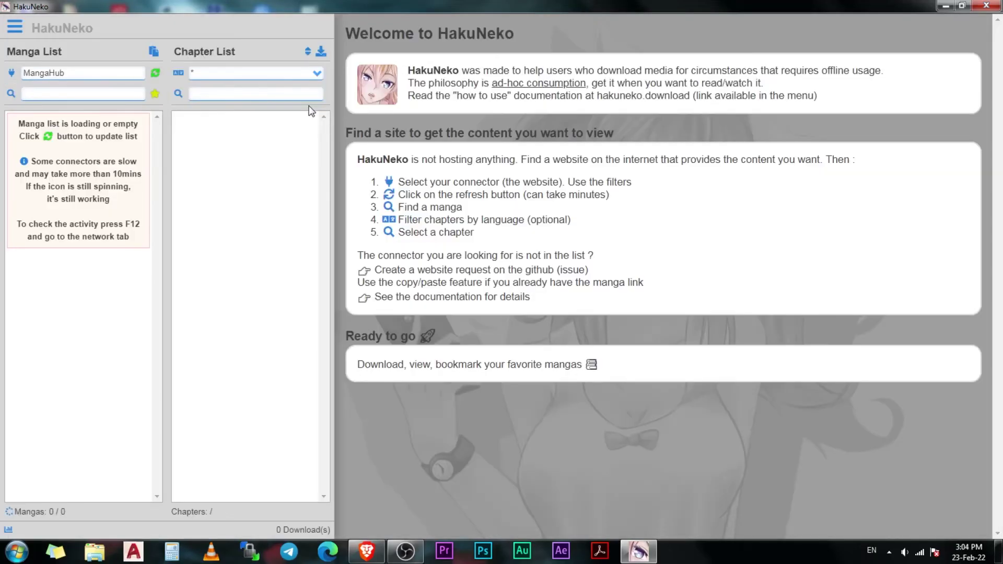
Refresh the MangaHub list to load all 40,496 titles and focus the manga search box
{"action": "left_click", "coordinate": [157, 74]}
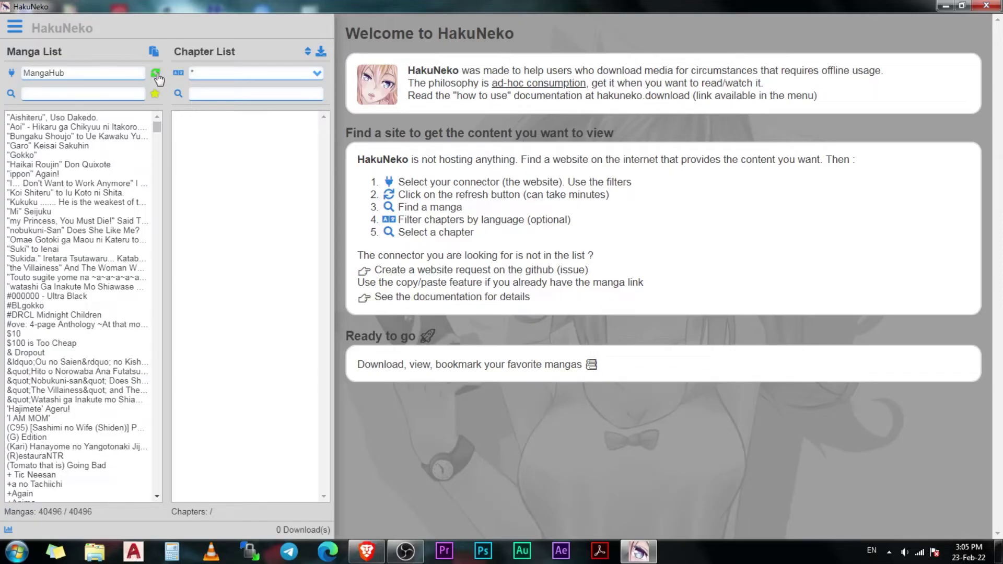
{"action": "left_click", "coordinate": [104, 94]}
Search 'attack on titan', load Attack on Titan's 146 chapters, and start a chapter filter
{"action": "type", "text": "attack"}
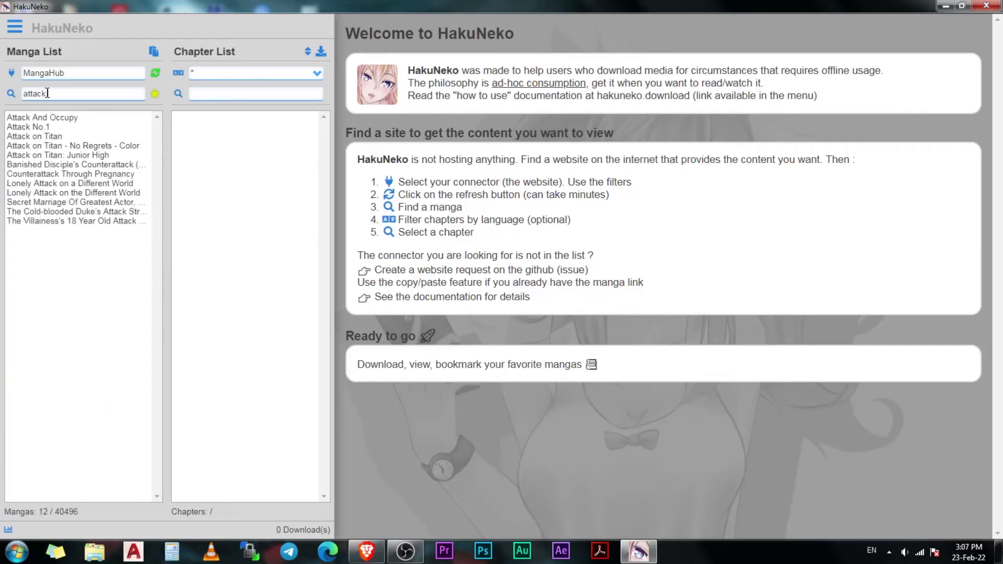
{"action": "type", "text": " on titan"}
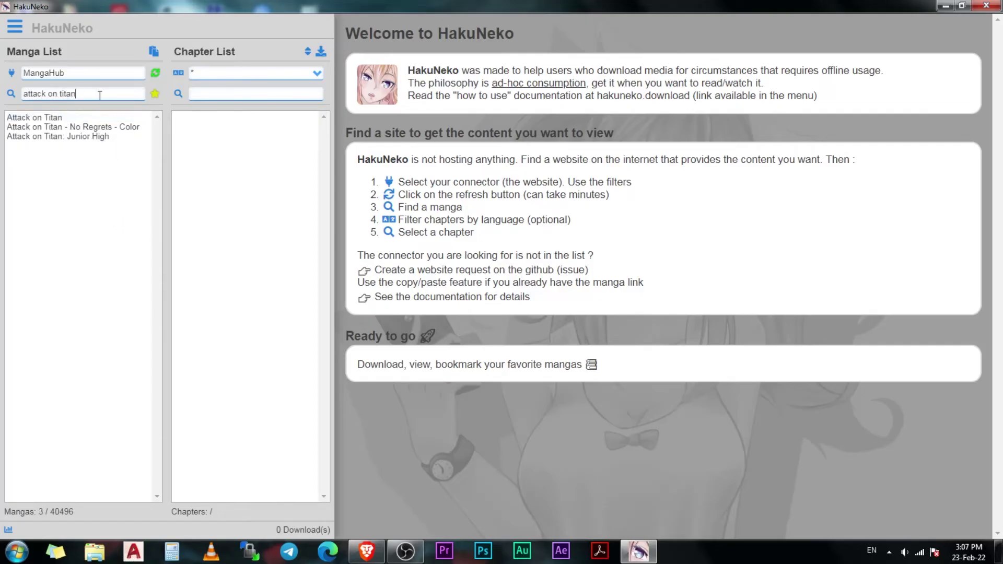
{"action": "left_click", "coordinate": [45, 121]}
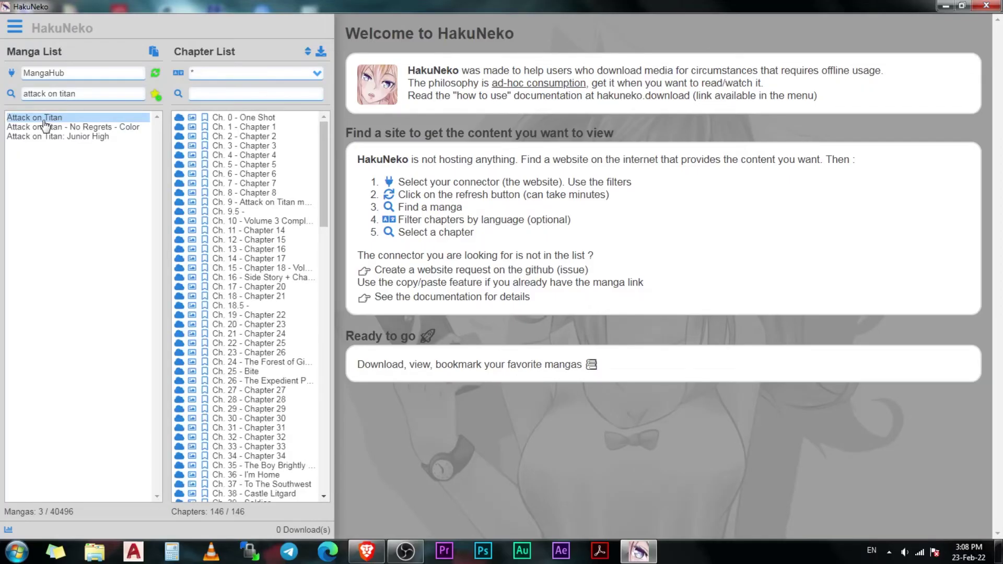
{"action": "left_click_drag", "start_coordinate": [323, 216], "coordinate": [347, 194]}
{"action": "left_click", "coordinate": [222, 94]}
{"action": "type", "text": "cga"}
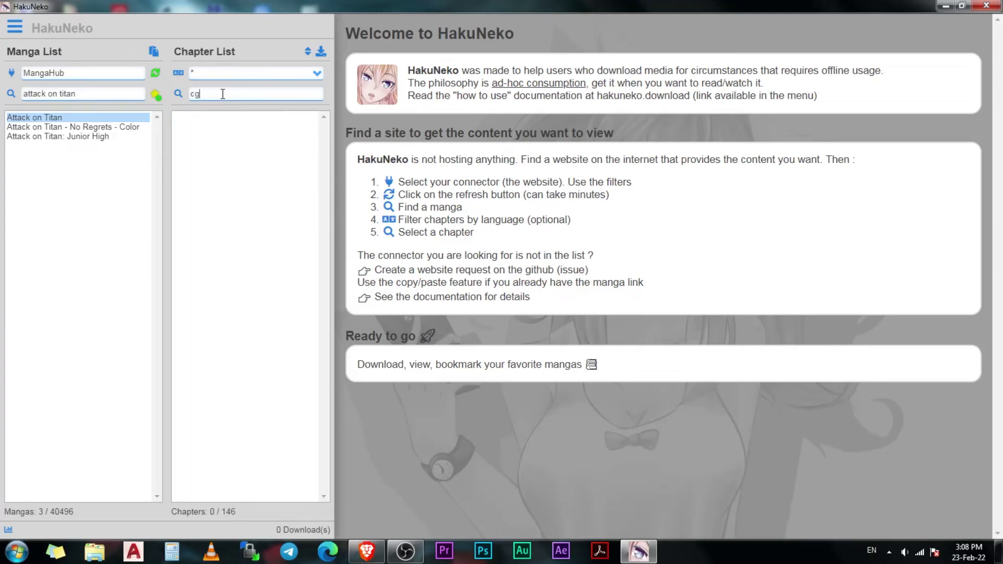
Clear the 'h. 13' chapter filter, bookmark Ch. 5 - Chapter 5, and preview its pages
{"action": "key", "text": "BackSpace"}
{"action": "key", "text": "BackSpace"}
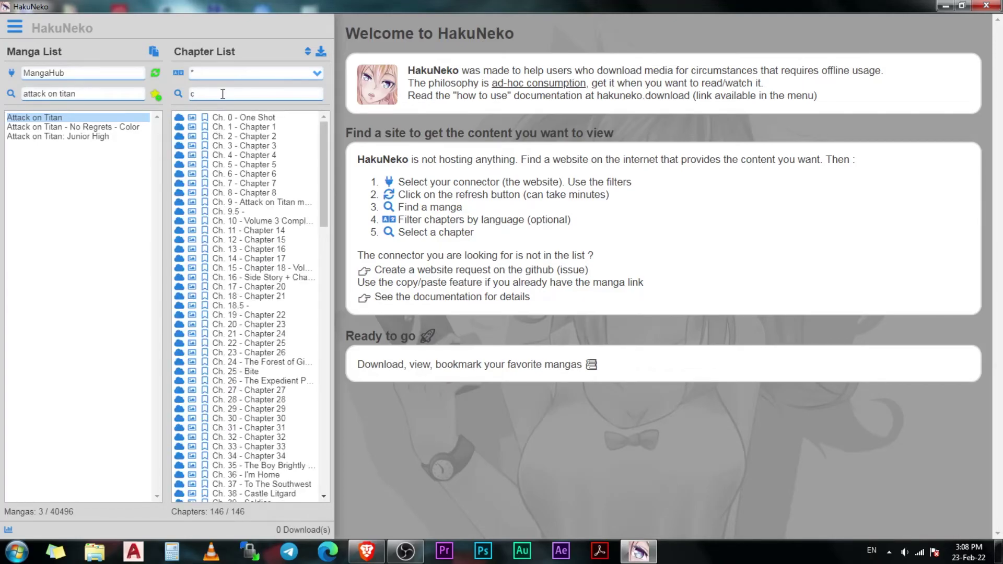
{"action": "type", "text": "h. 13"}
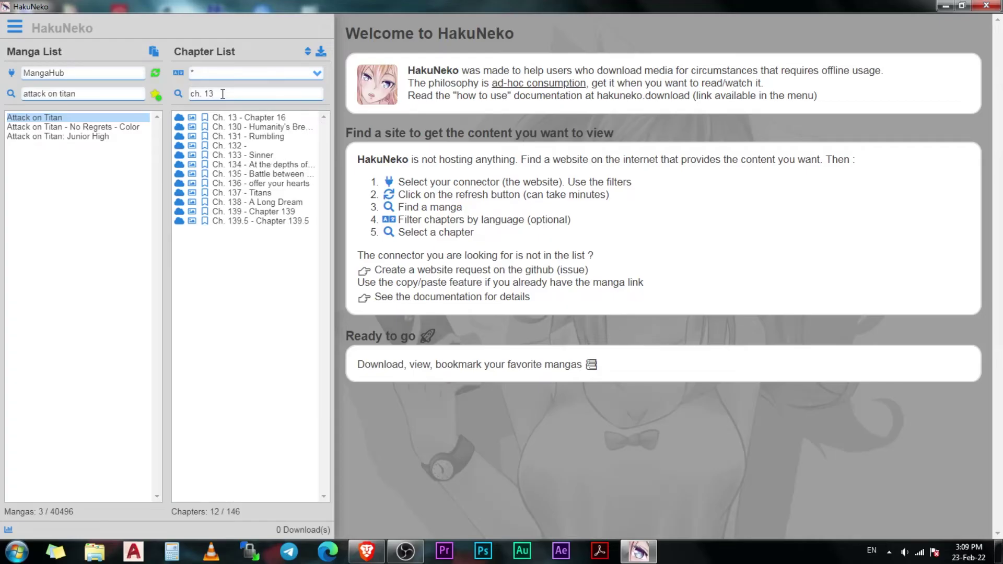
{"action": "key", "text": "BackSpace"}
{"action": "key", "text": "BackSpace"}
{"action": "key", "text": "BackSpace"}
{"action": "key", "text": "BackSpace"}
{"action": "key", "text": "BackSpace"}
{"action": "key", "text": "BackSpace"}
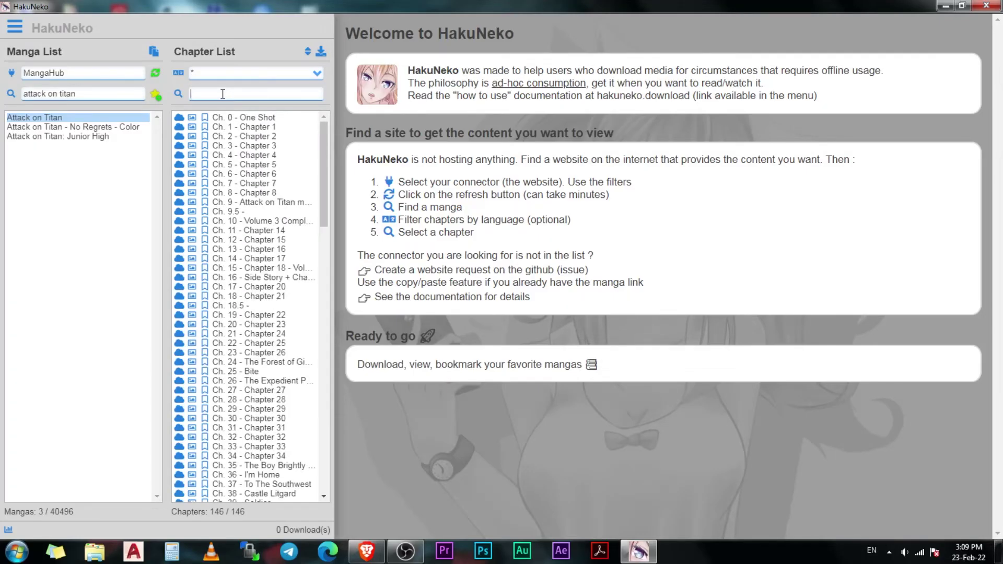
{"action": "left_click", "coordinate": [205, 156]}
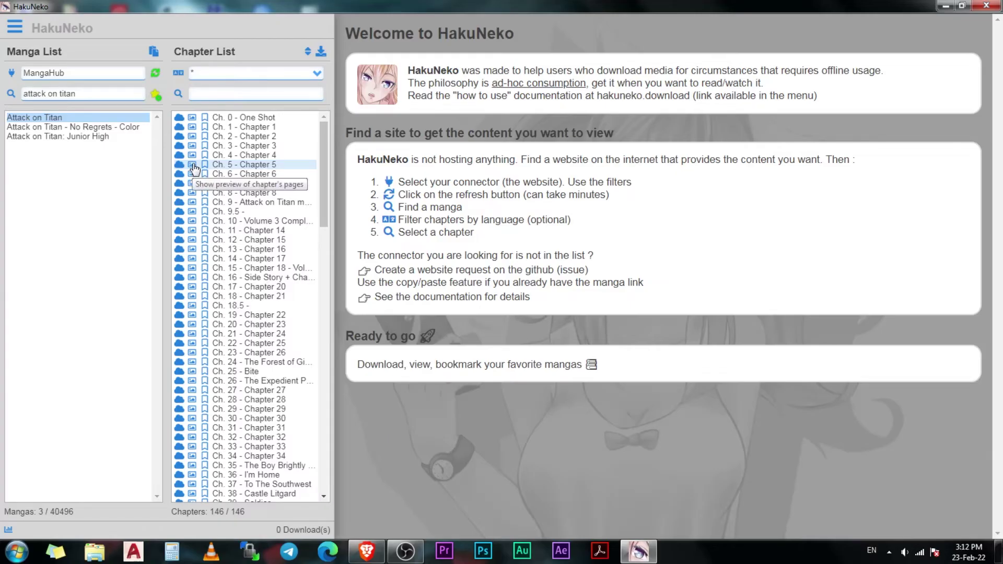
{"action": "left_click", "coordinate": [194, 167]}
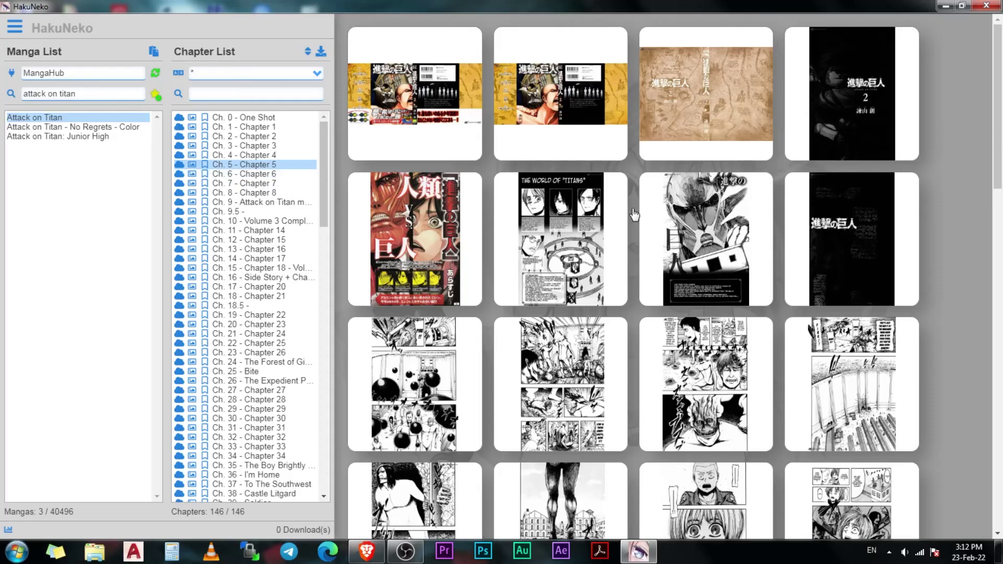
Open Chapter 5's first page in the reader and scroll through its cover pages
{"action": "mouse_move", "coordinate": [997, 173]}
{"action": "left_mouse_down"}
{"action": "mouse_move", "coordinate": [999, 513]}
{"action": "mouse_move", "coordinate": [997, 173]}
{"action": "left_mouse_up"}
{"action": "left_click", "coordinate": [412, 96]}
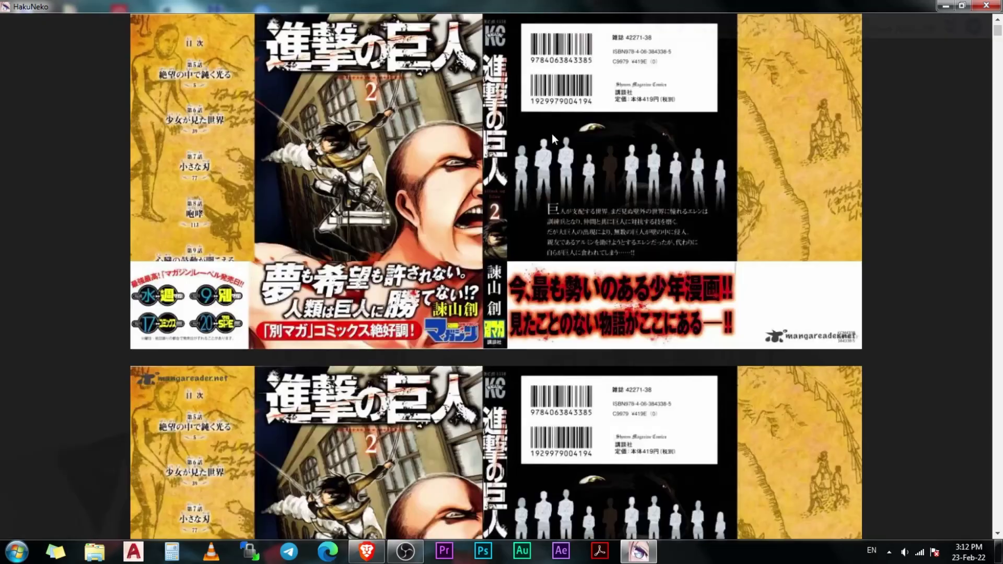
{"action": "scroll", "coordinate": [617, 341], "scroll_direction": "down", "scroll_amount": 3}
{"action": "scroll", "coordinate": [617, 341], "scroll_direction": "down", "scroll_amount": 20}
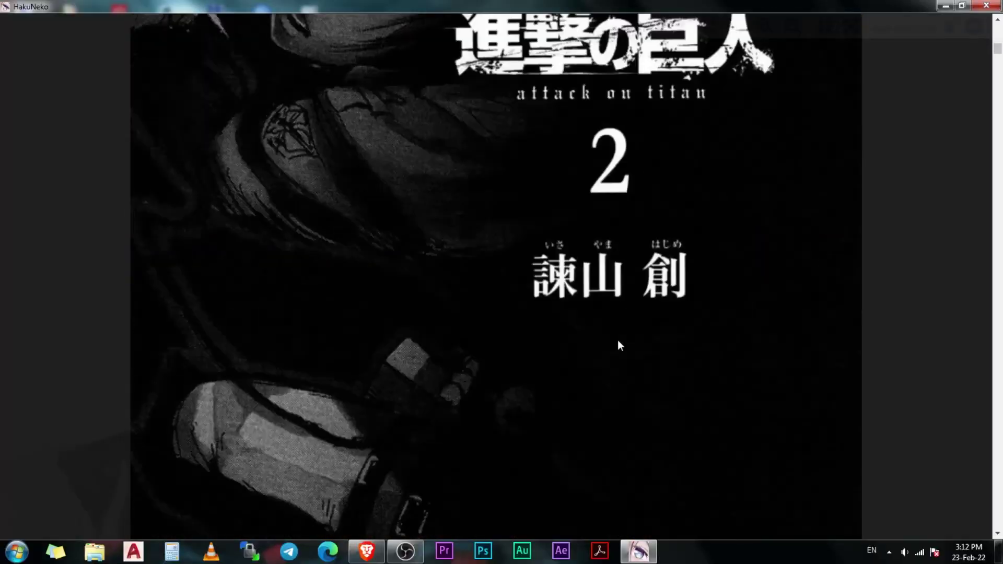
{"action": "scroll", "coordinate": [617, 340], "scroll_direction": "down", "scroll_amount": 5}
{"action": "scroll", "coordinate": [616, 339], "scroll_direction": "up", "scroll_amount": 6}
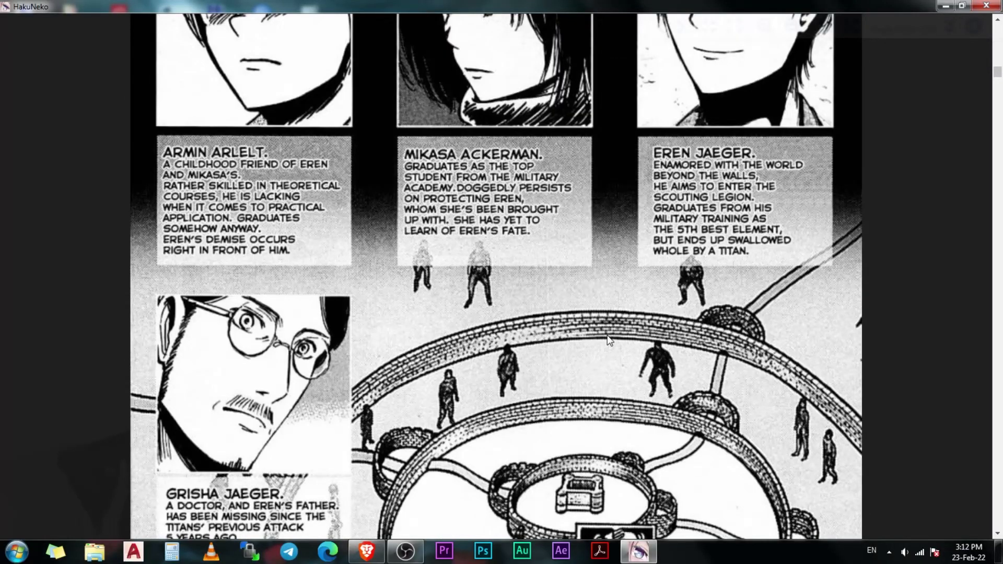
{"action": "scroll", "coordinate": [608, 340], "scroll_direction": "up", "scroll_amount": 10}
{"action": "scroll", "coordinate": [605, 331], "scroll_direction": "up", "scroll_amount": 5}
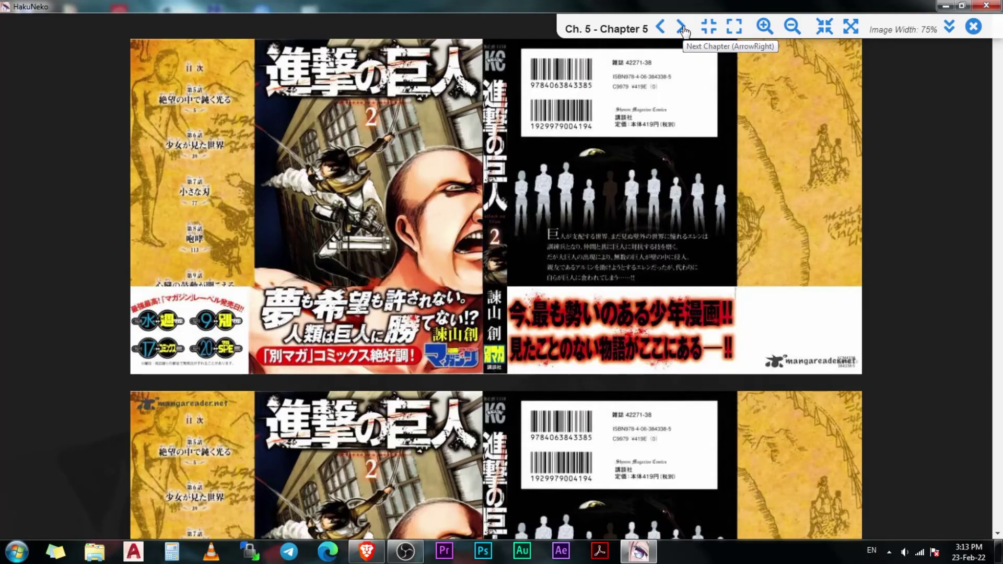
Adjust the page spacing in the Chapter 5 reader, tightening then widening the gap
{"action": "left_click", "coordinate": [709, 29]}
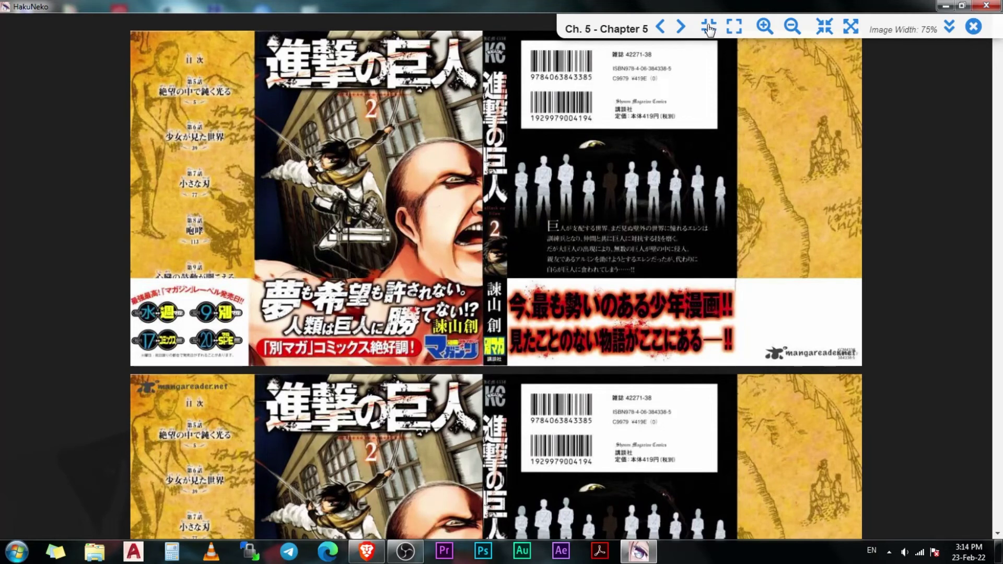
{"action": "left_click", "coordinate": [734, 27]}
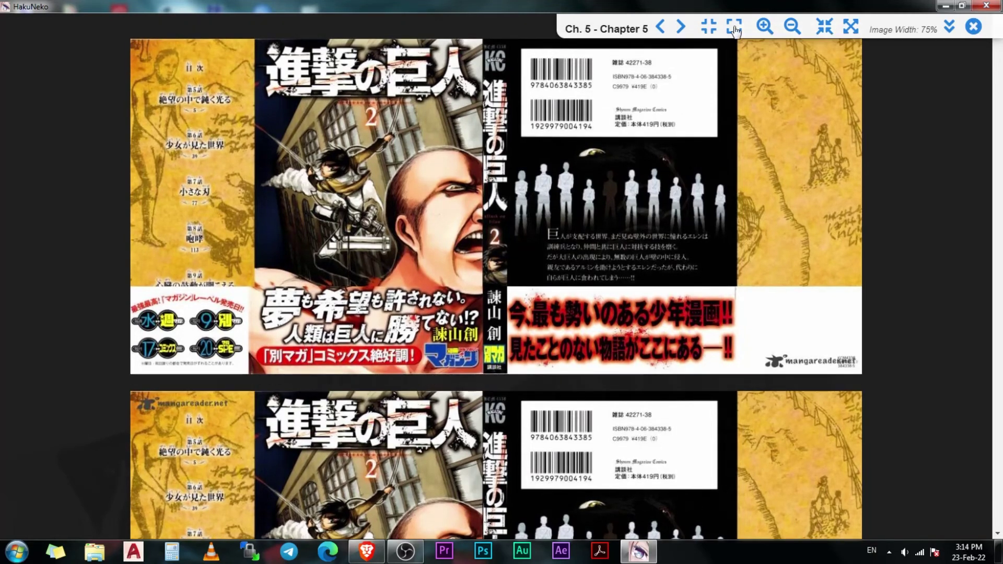
{"action": "left_click", "coordinate": [734, 27]}
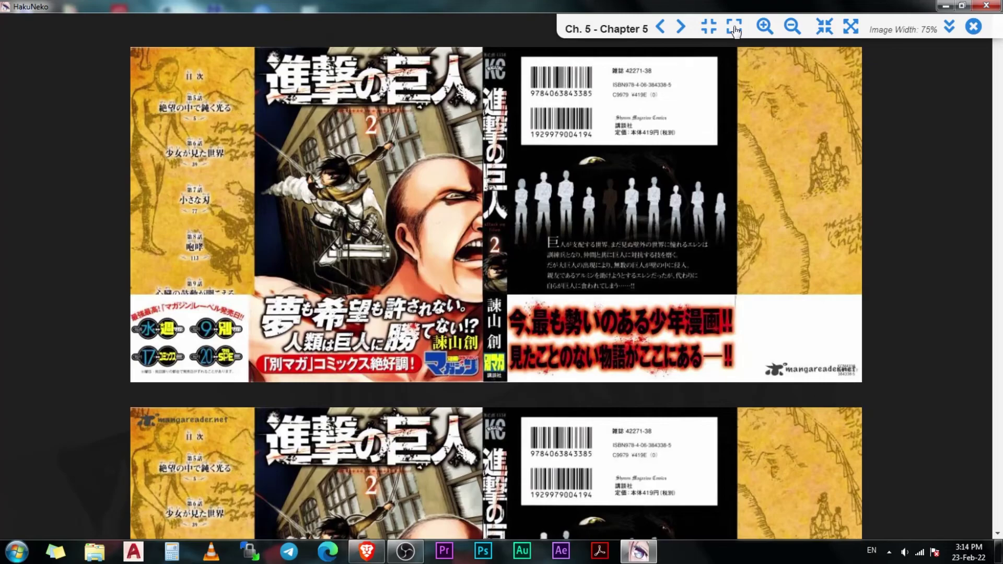
Try wider and full-window page widths, reset to 75% width, and close the reader
{"action": "left_click", "coordinate": [765, 29]}
{"action": "left_click", "coordinate": [766, 29]}
{"action": "left_click", "coordinate": [788, 28]}
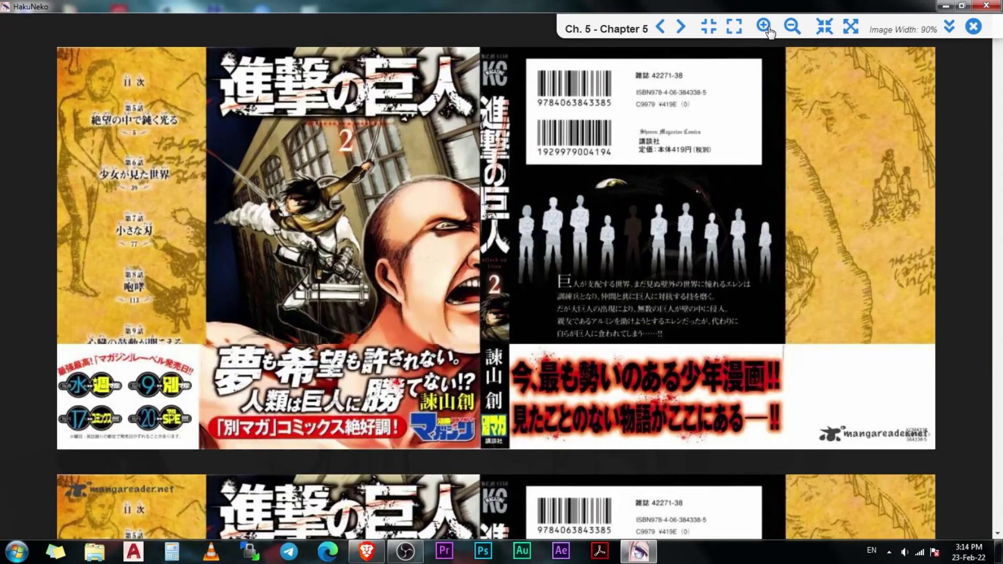
{"action": "left_click", "coordinate": [790, 30]}
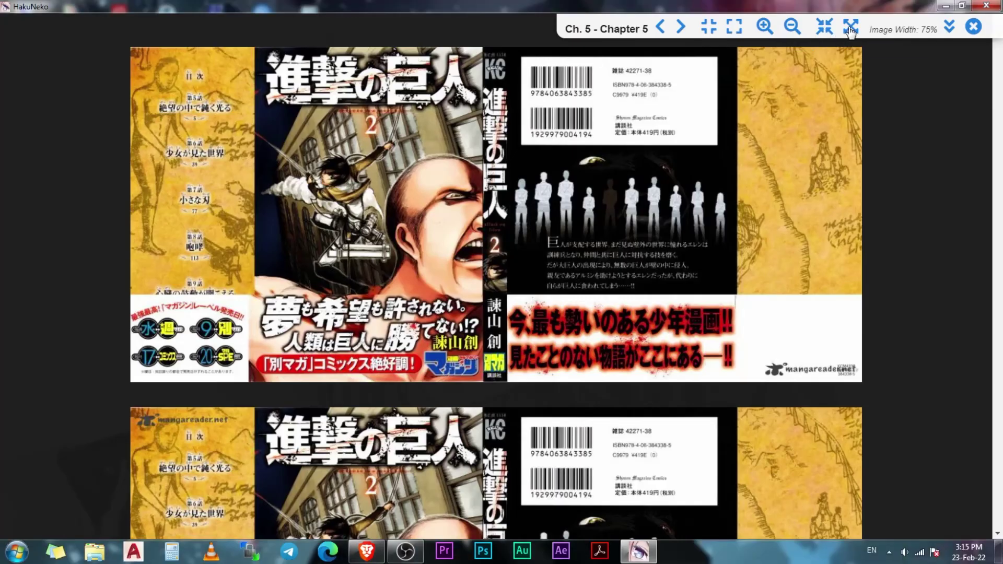
{"action": "left_click", "coordinate": [824, 30]}
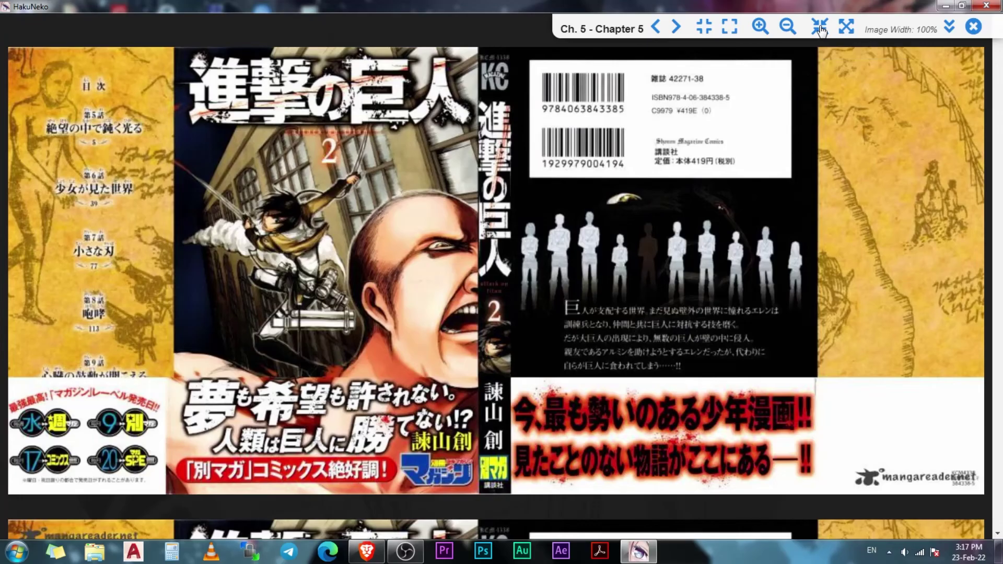
{"action": "left_click", "coordinate": [820, 29]}
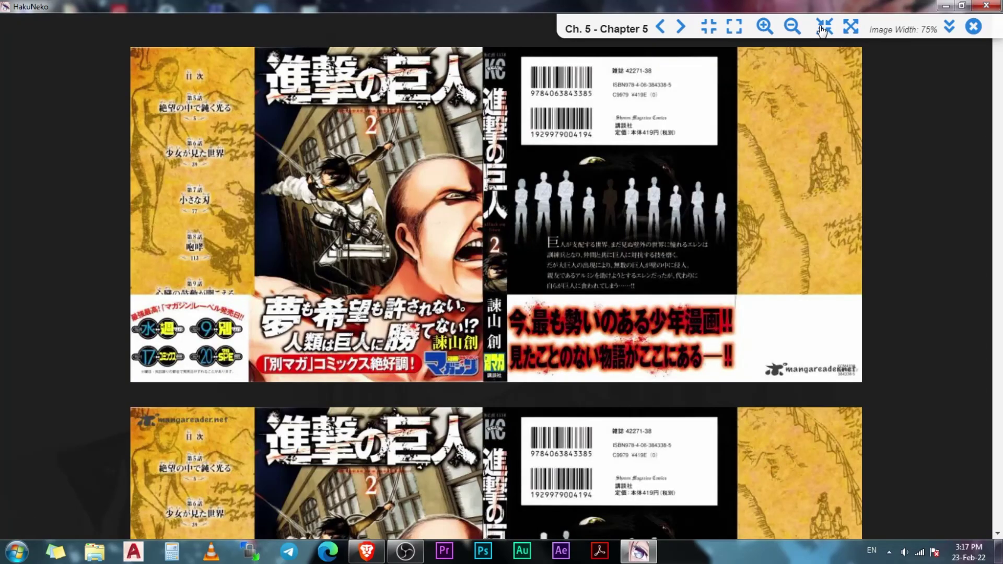
{"action": "left_click", "coordinate": [975, 27]}
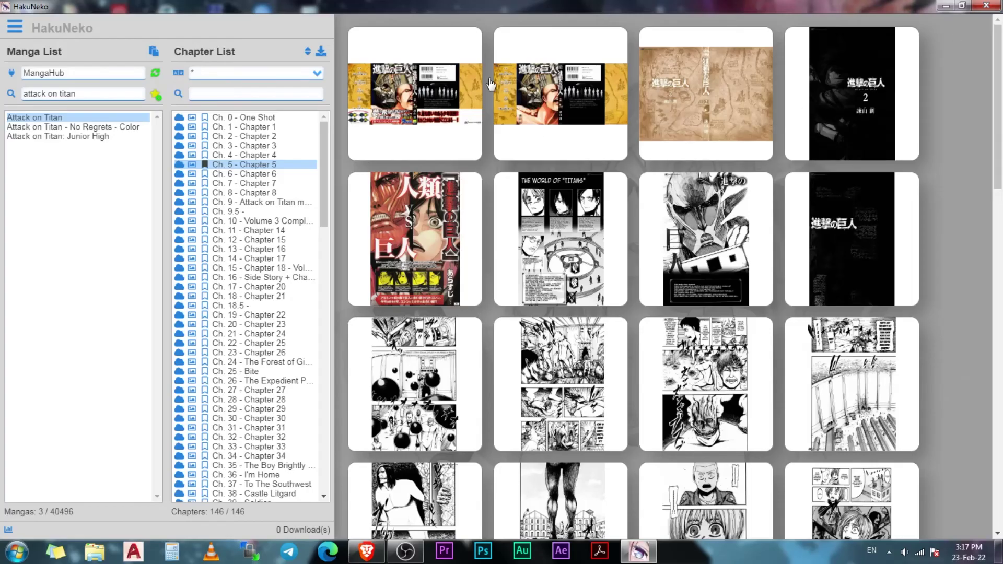
Preview Ch. 8's pages, then download the chapter, answering Yes to re-download
{"action": "left_click", "coordinate": [191, 193]}
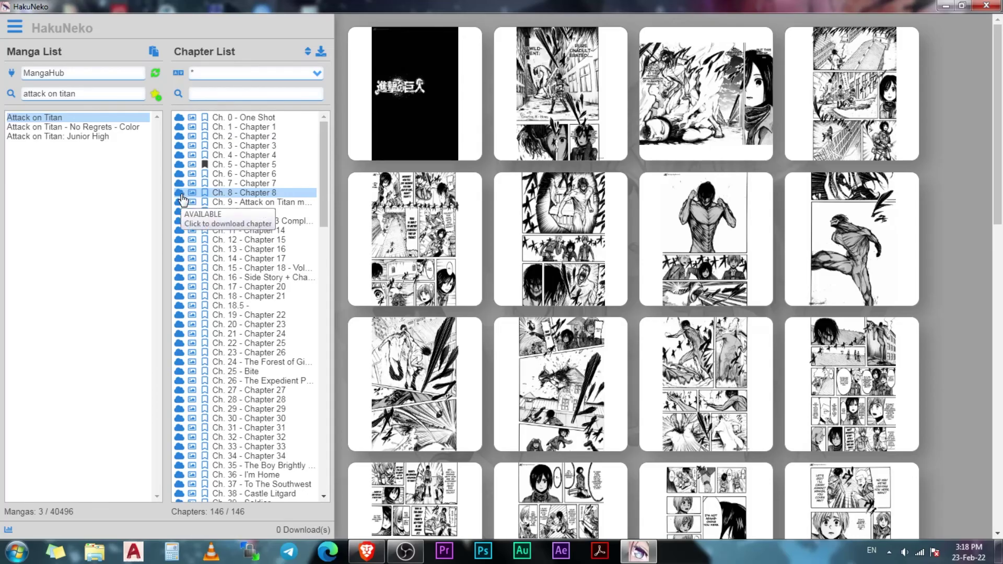
{"action": "left_click", "coordinate": [181, 196]}
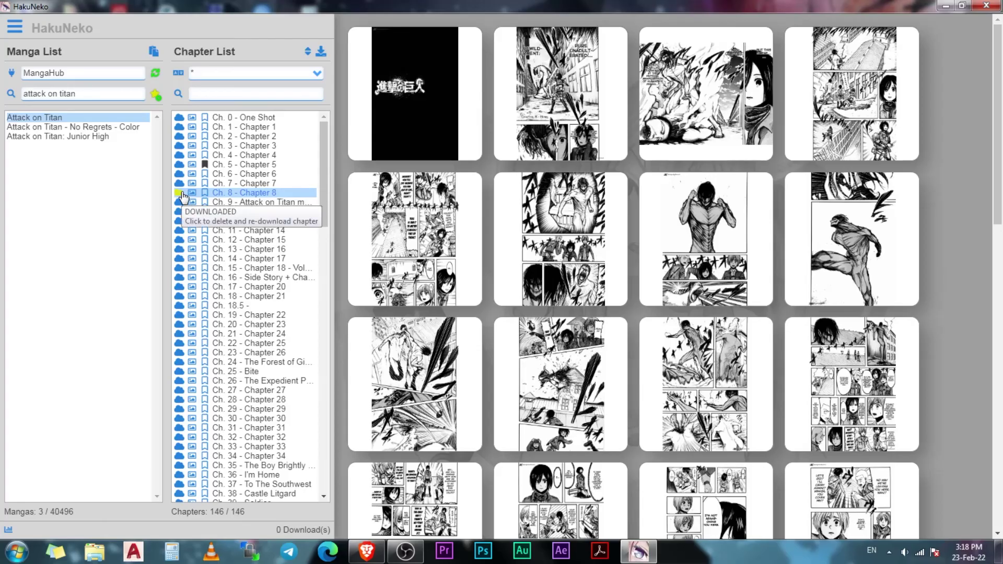
{"action": "left_click", "coordinate": [180, 193]}
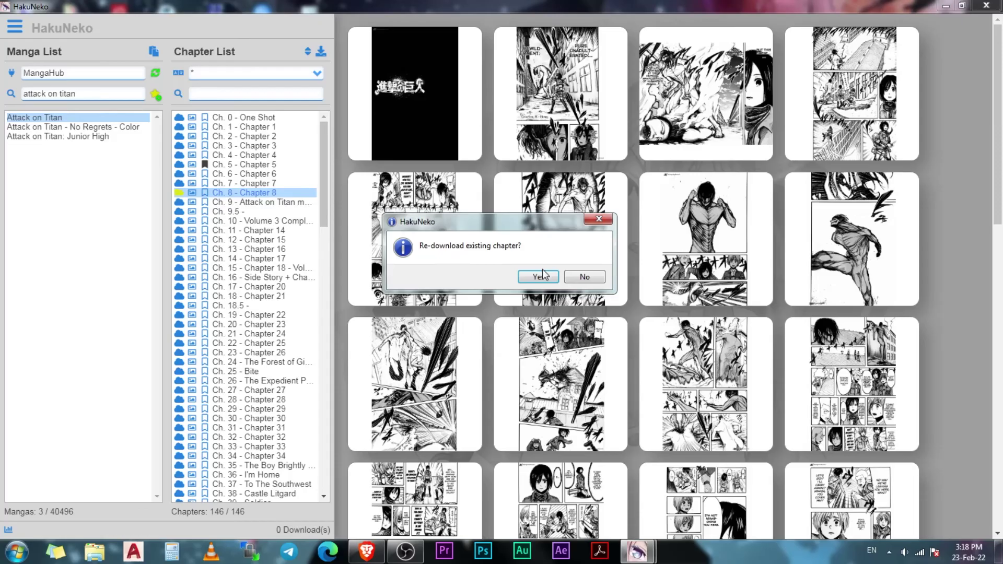
{"action": "left_click", "coordinate": [538, 277]}
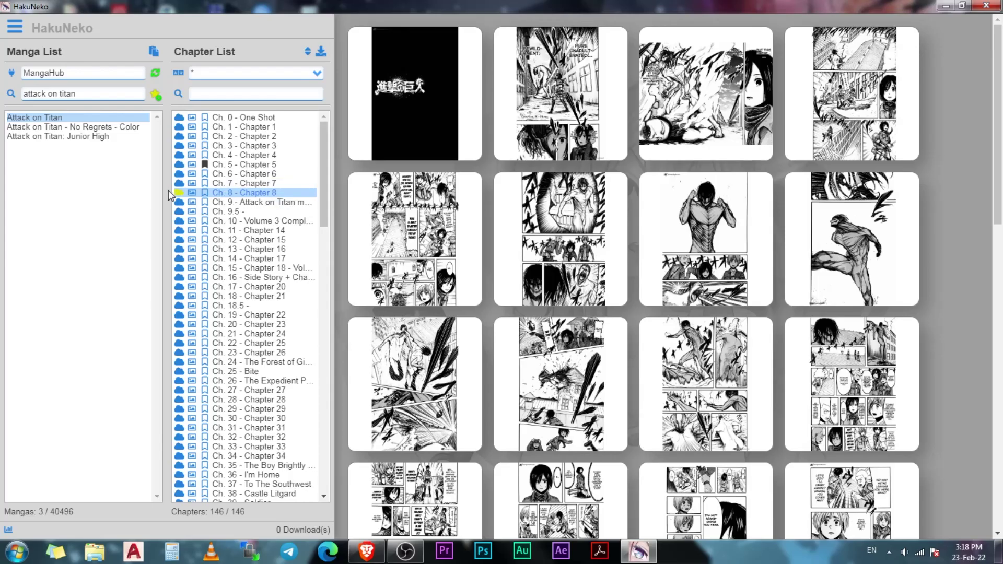
Dismiss the Ch. 8 page preview to bring back the Welcome page
{"action": "left_click", "coordinate": [104, 119]}
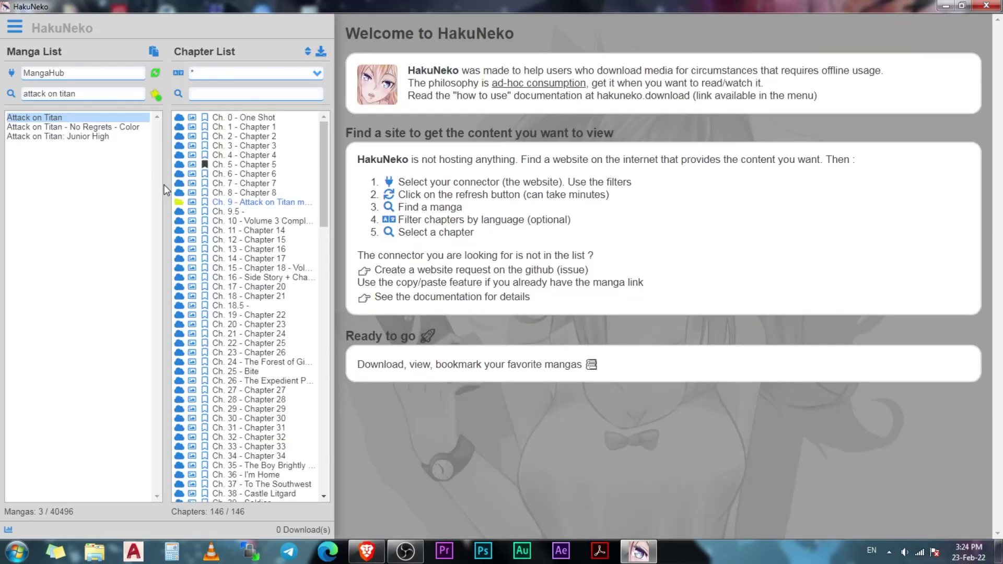